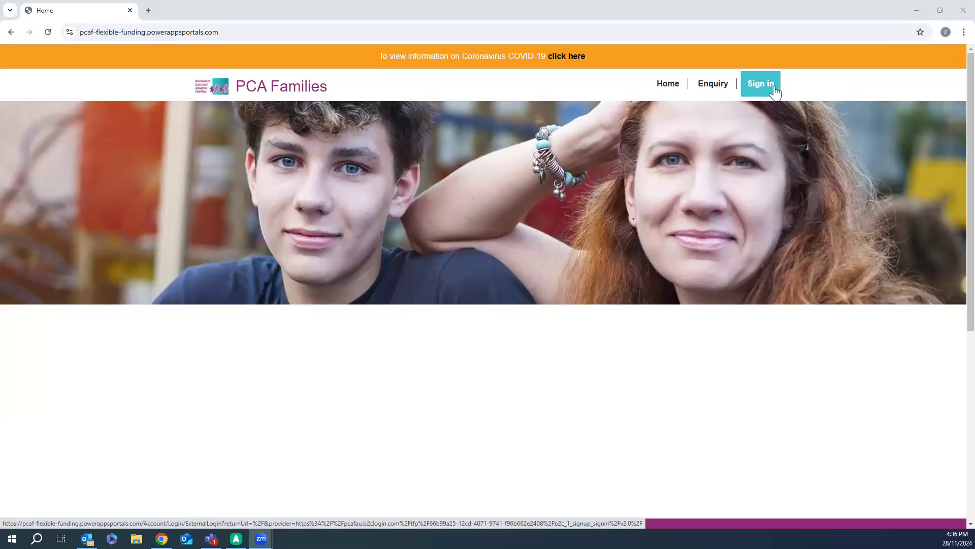
Go to the sign-in page and choose 'Sign up now' to reach the new-account form.
left_click(771, 86)
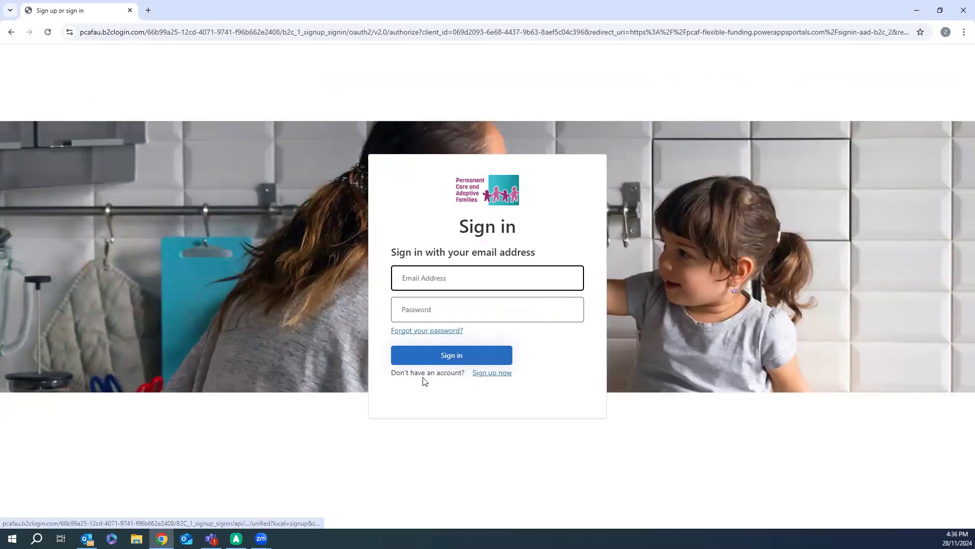
left_click(496, 378)
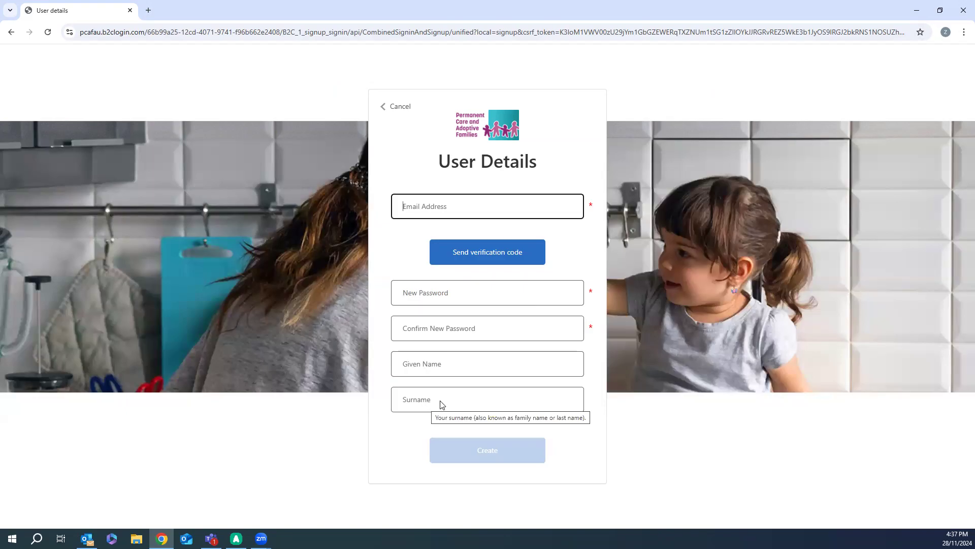
Abandon sign-up and sign in with the account's email address and password.
left_click(392, 109)
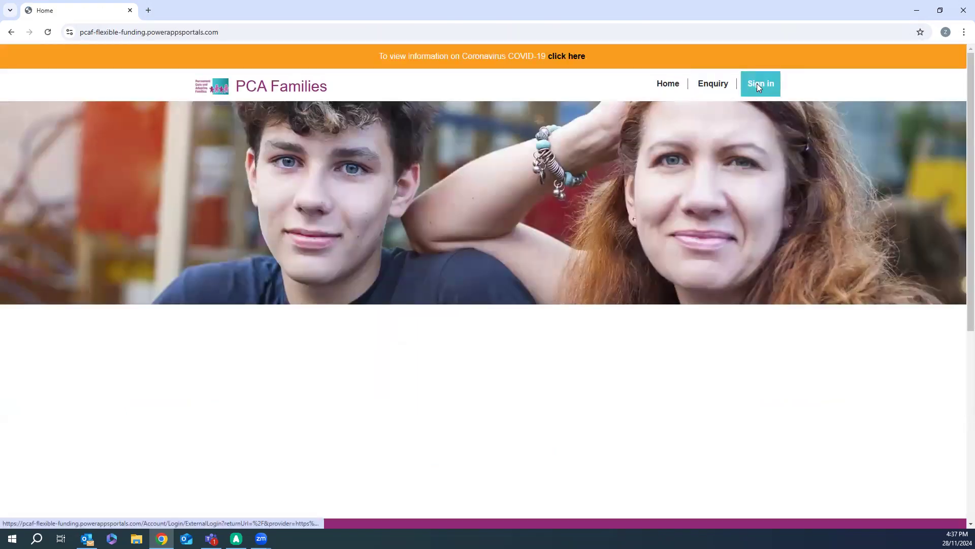
left_click(757, 84)
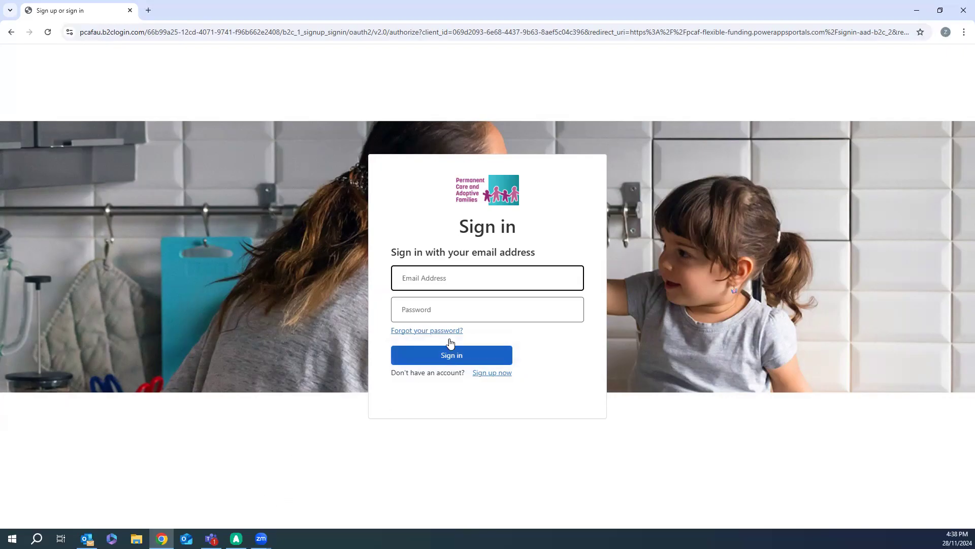
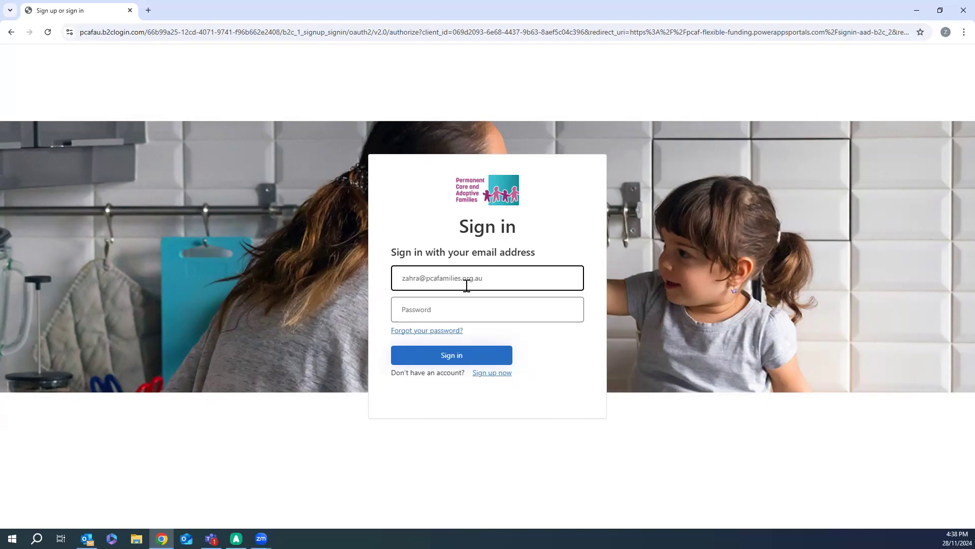
left_click(452, 311)
type("•••••••••••")
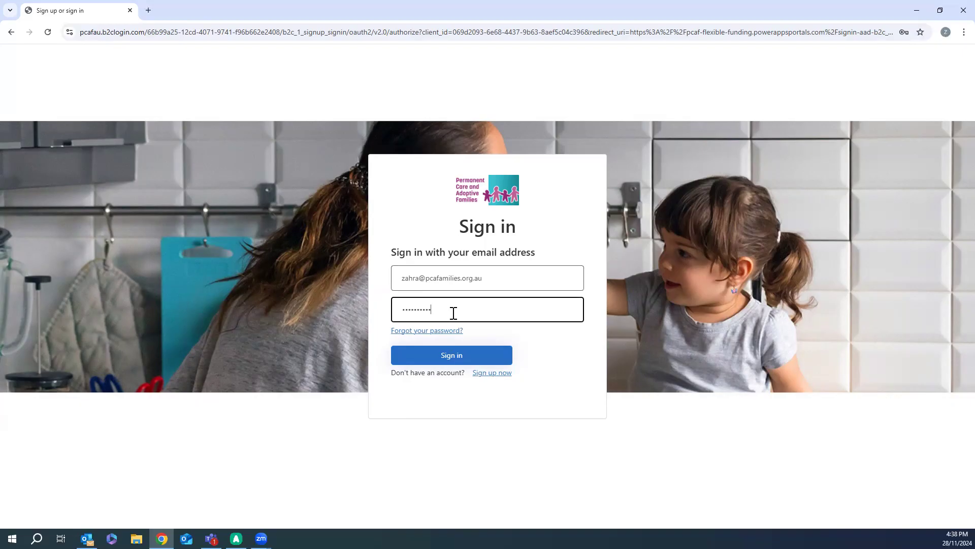
left_click(456, 355)
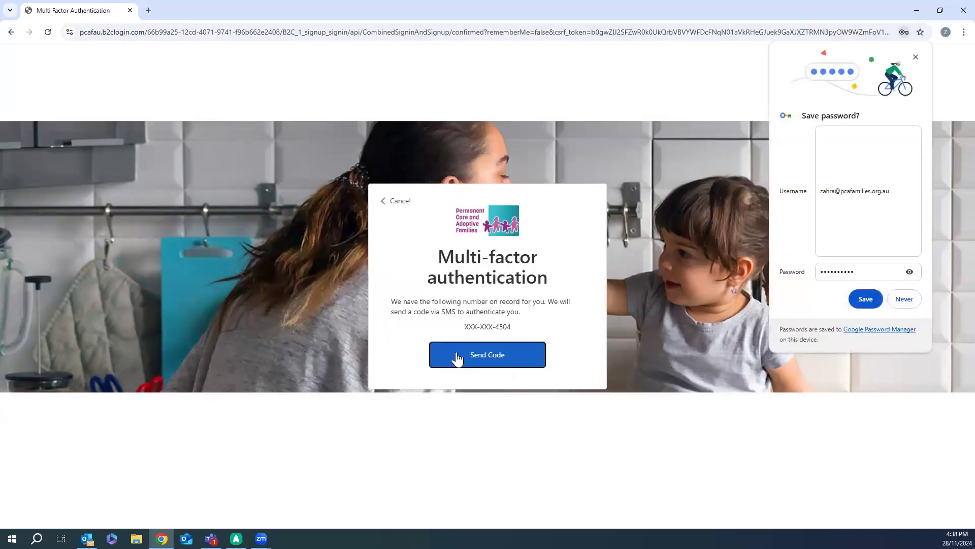
Have a verification code sent by SMS and enter it to complete sign-in.
left_click(506, 360)
left_click(904, 300)
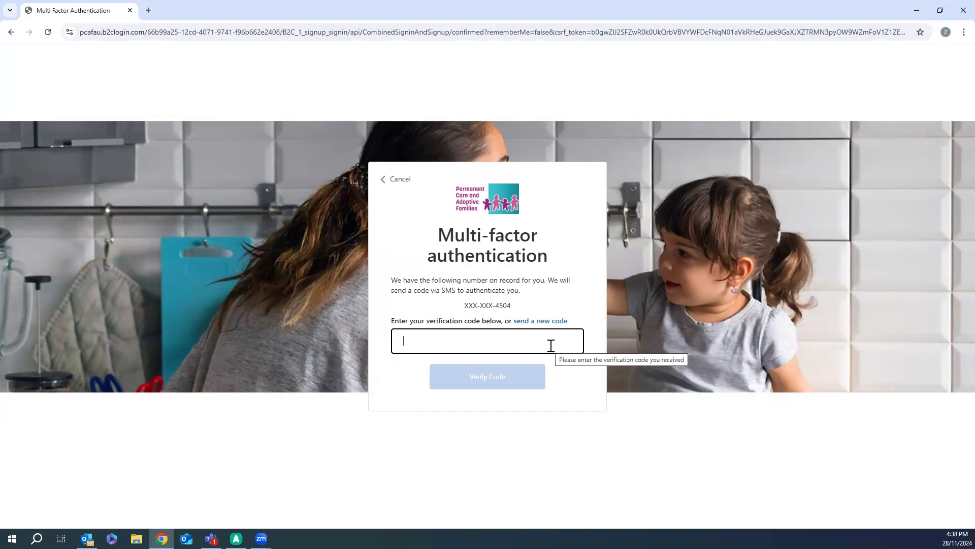
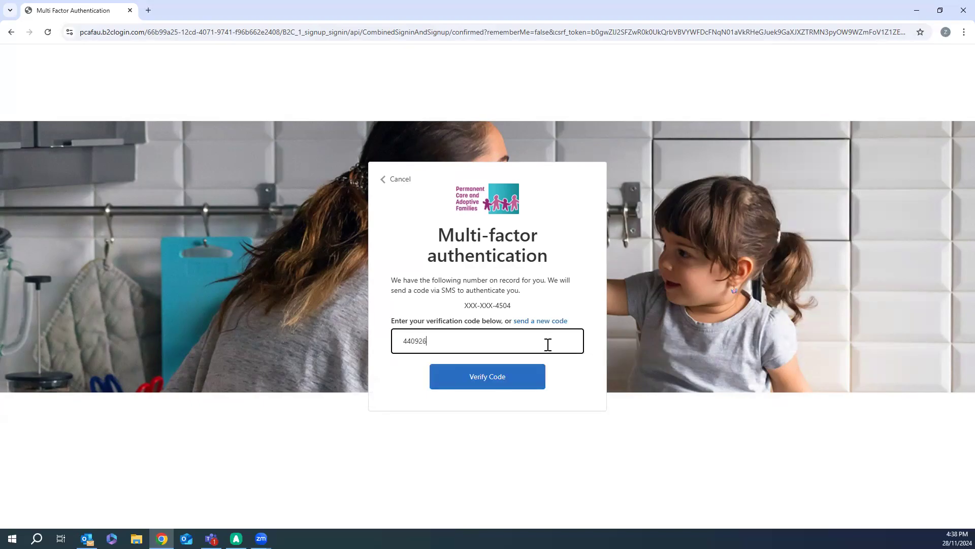
left_click(506, 375)
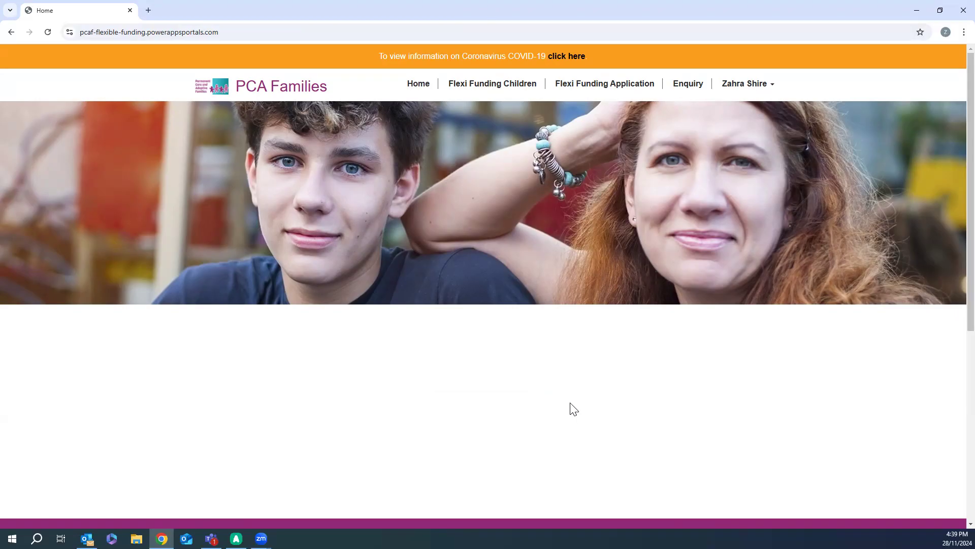
From the Flexi Funding Children list, start a new child record with Add a Child.
left_click(494, 92)
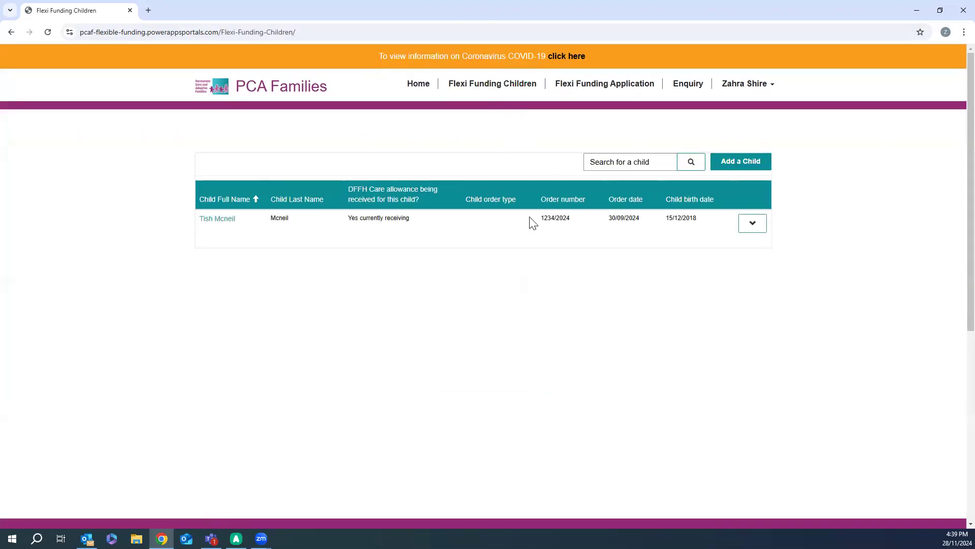
left_click(731, 163)
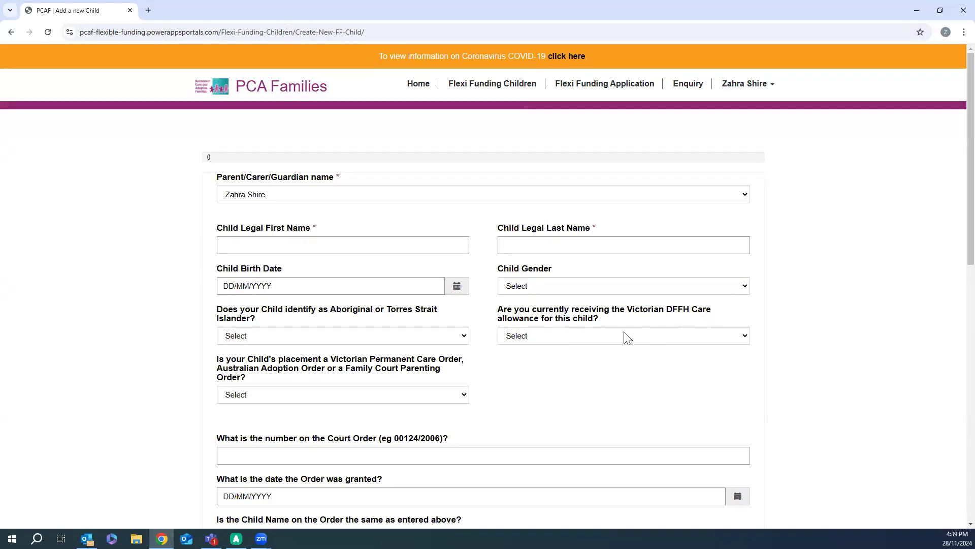
Look over the placement order type choices without picking one, then go to the Court Order number field.
scroll(625, 337, "down", 1)
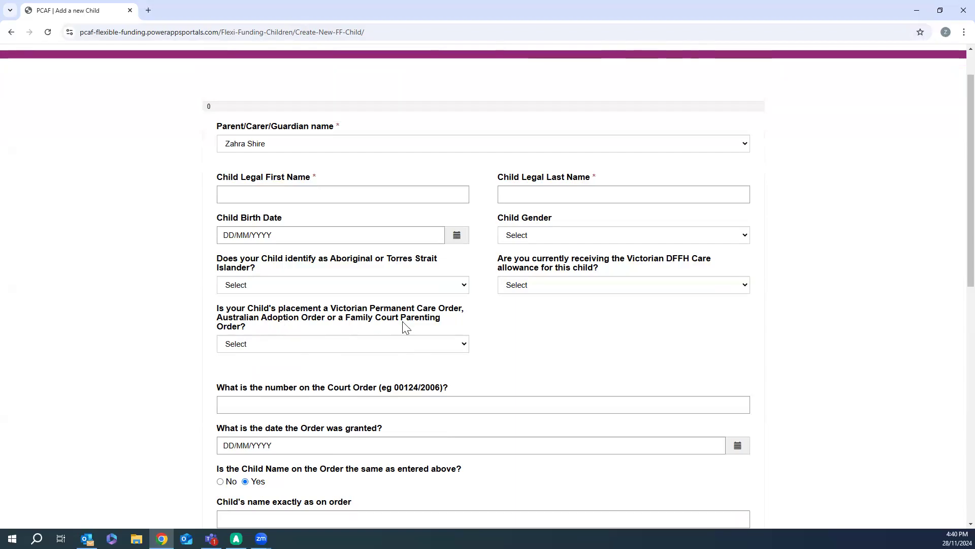
left_click(365, 341)
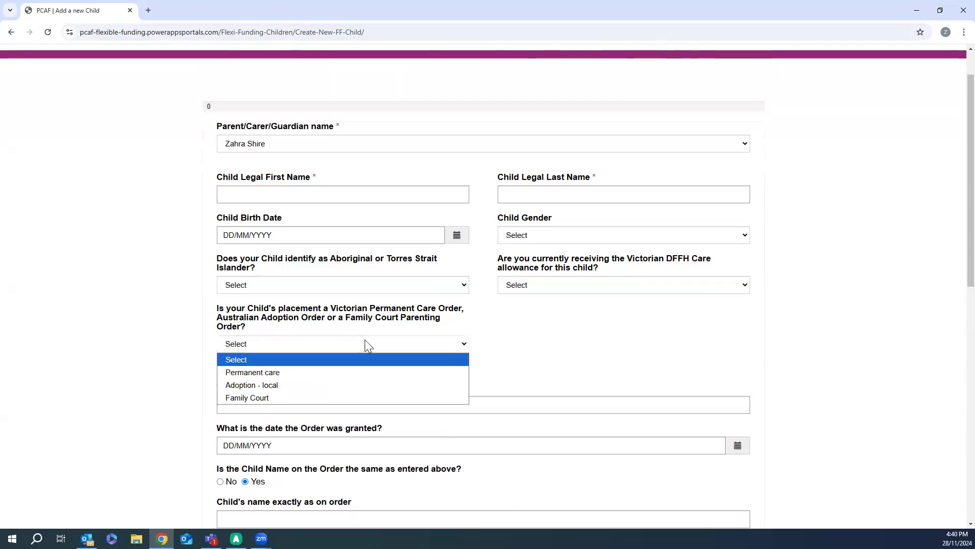
left_click(492, 341)
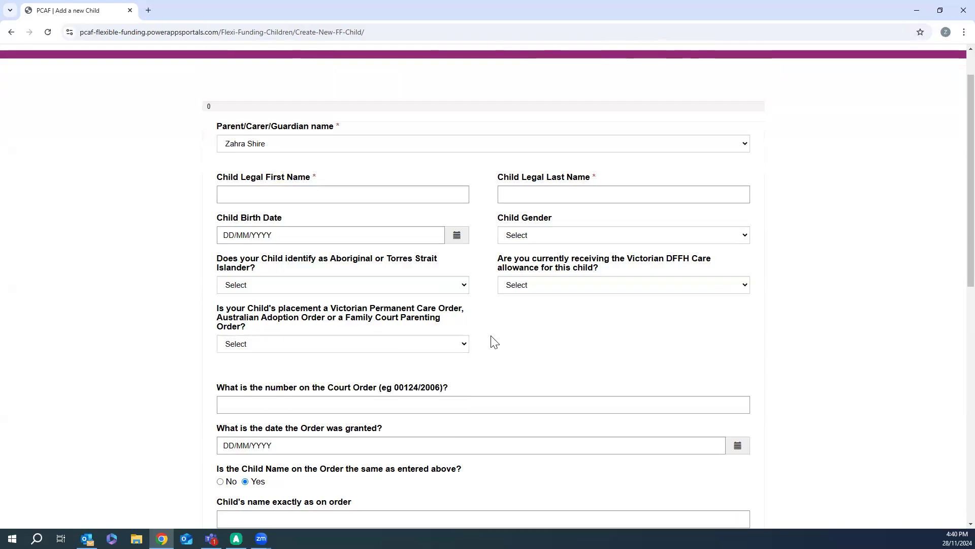
scroll(491, 341, "down", 1)
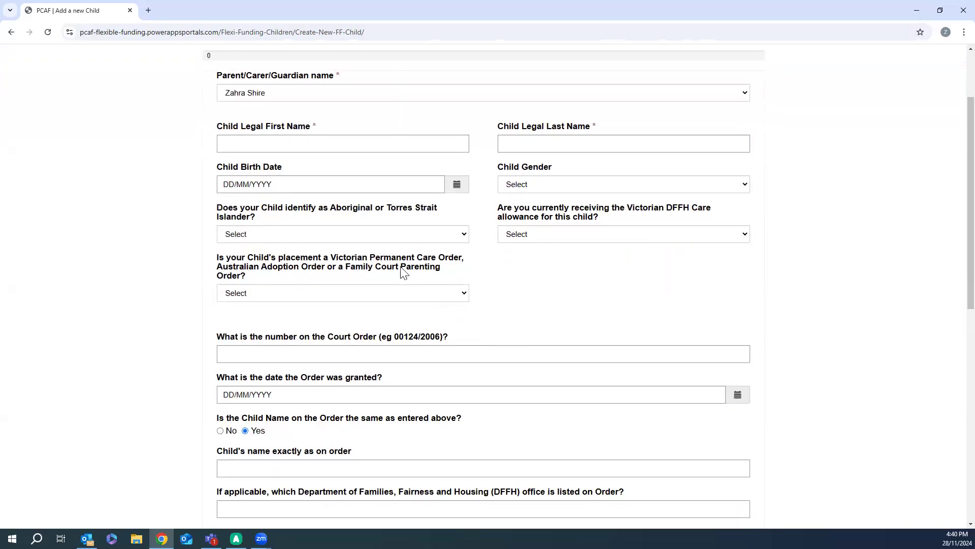
scroll(304, 297, "down", 1)
left_click(231, 303)
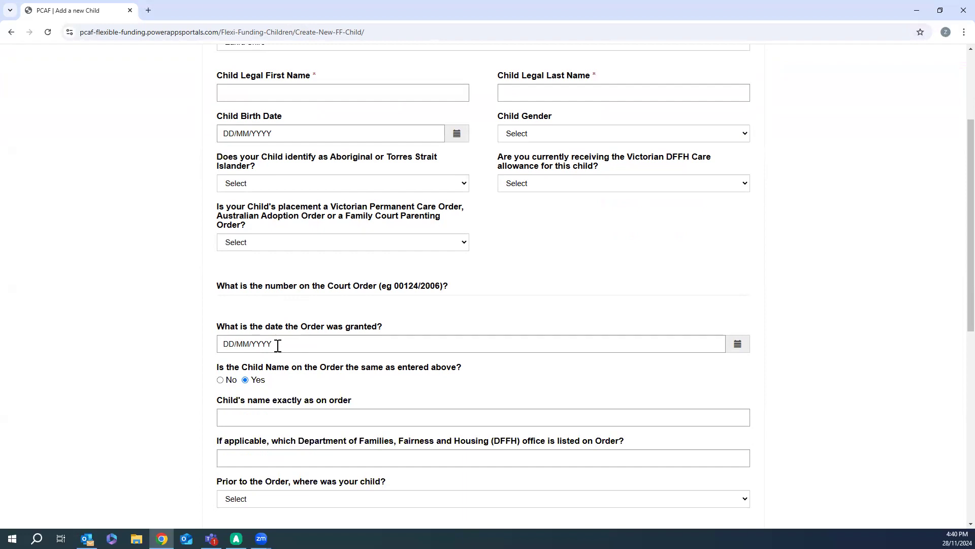
scroll(329, 388, "down", 1)
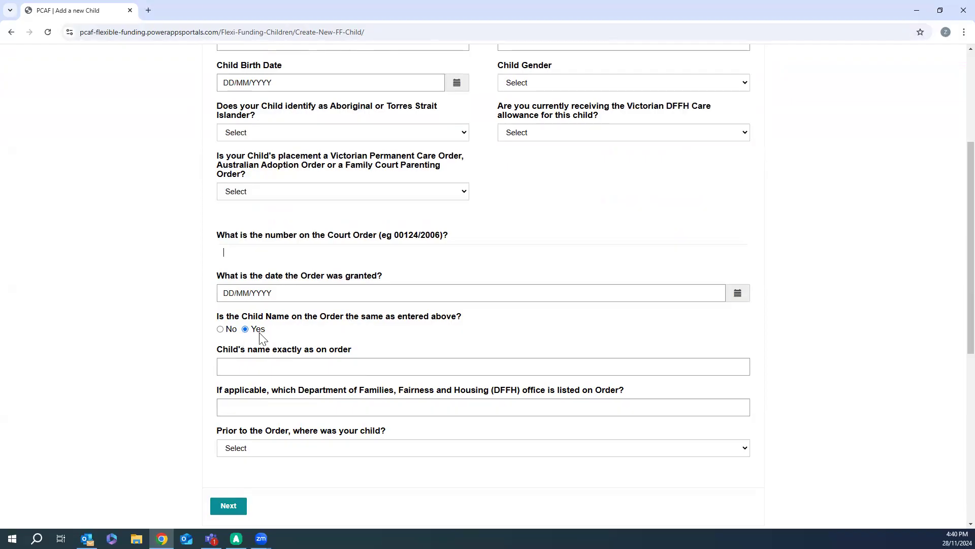
Answer Yes that the order name matches the child, and view the 'Prior to the Order' choices without selecting one.
left_click(245, 367)
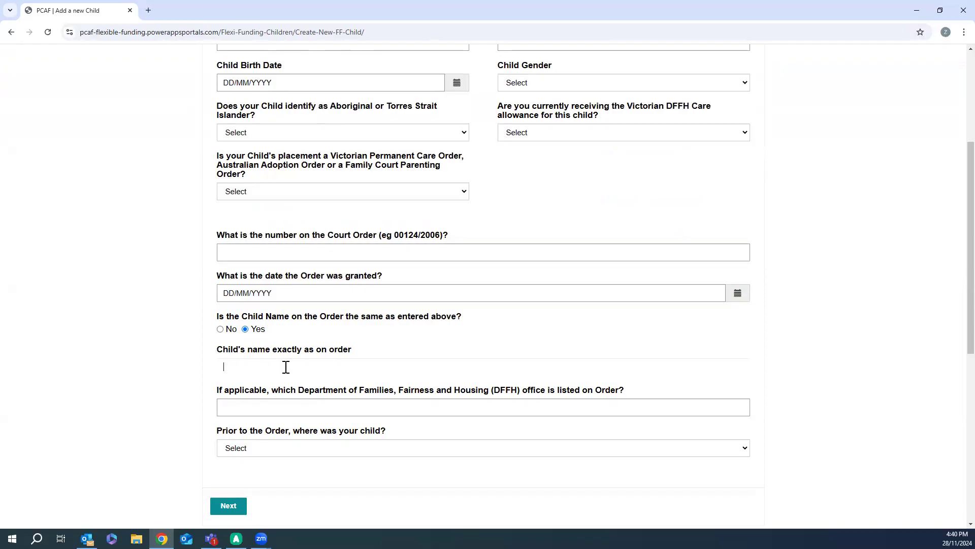
scroll(285, 365, "up", 3)
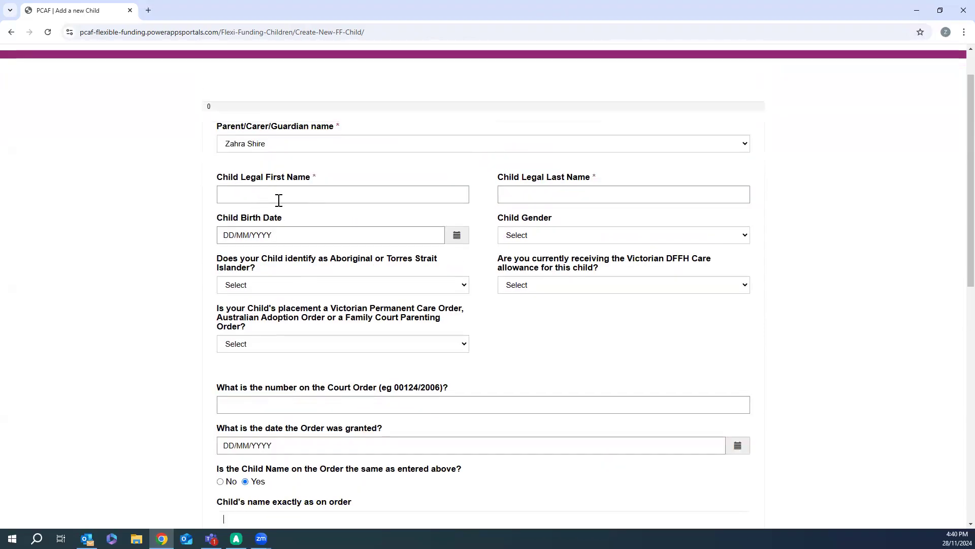
scroll(261, 198, "down", 3)
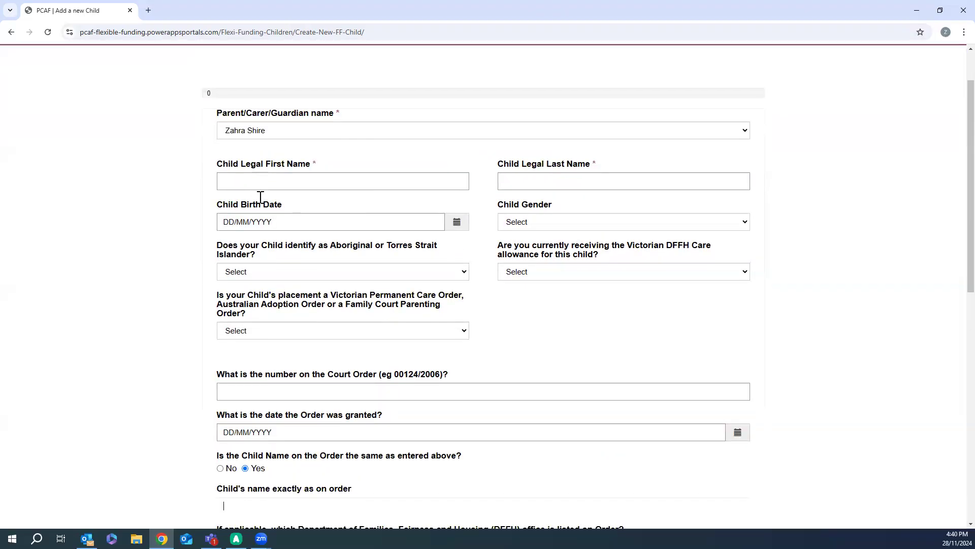
left_click(273, 361)
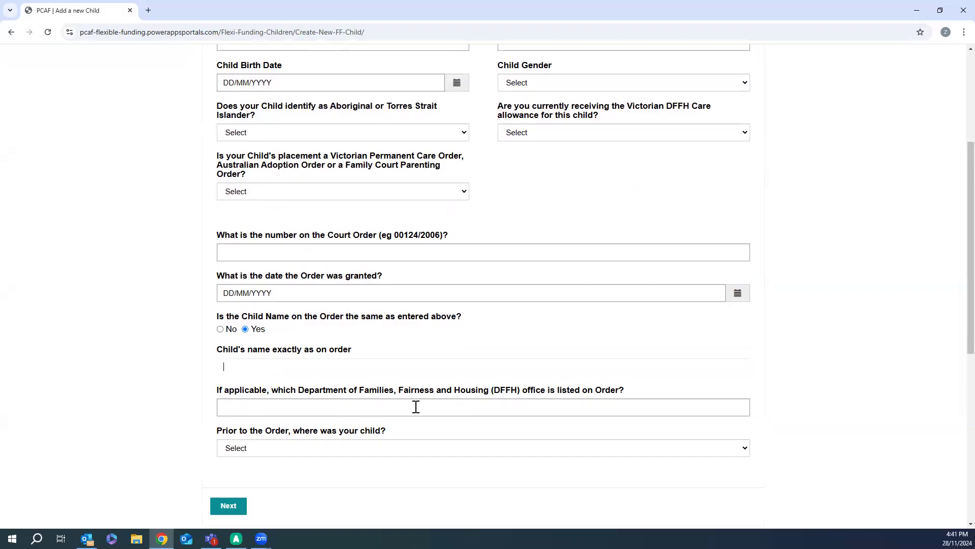
left_click(266, 408)
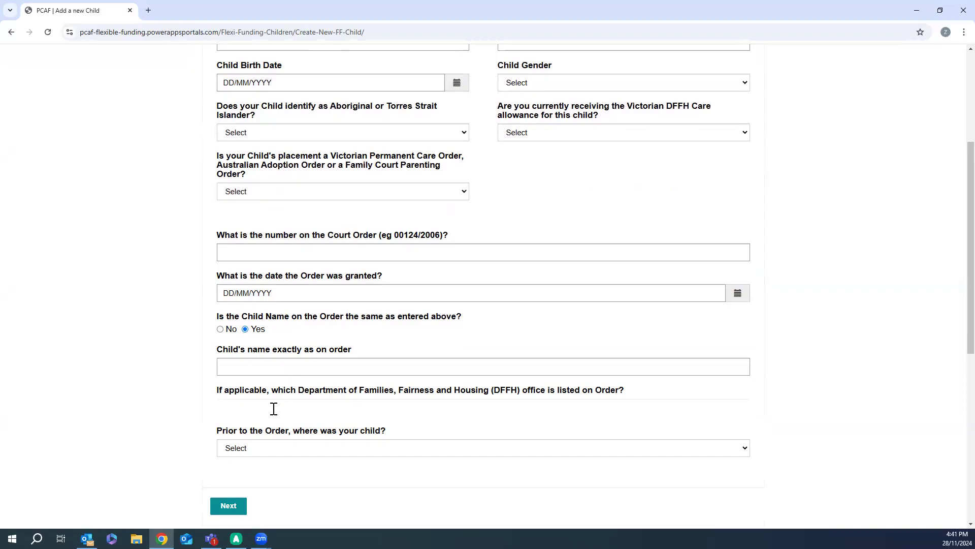
scroll(273, 408, "down", 1)
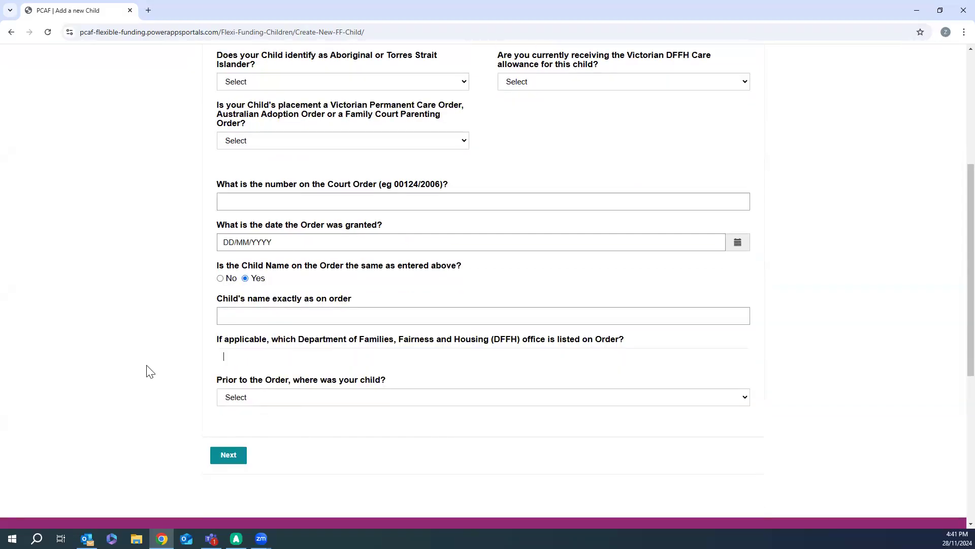
left_click(274, 401)
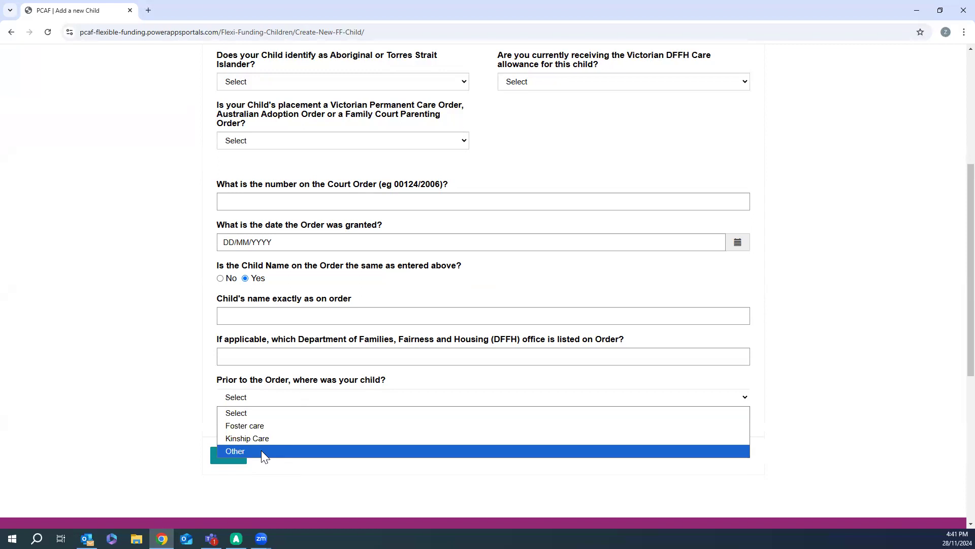
left_click(182, 411)
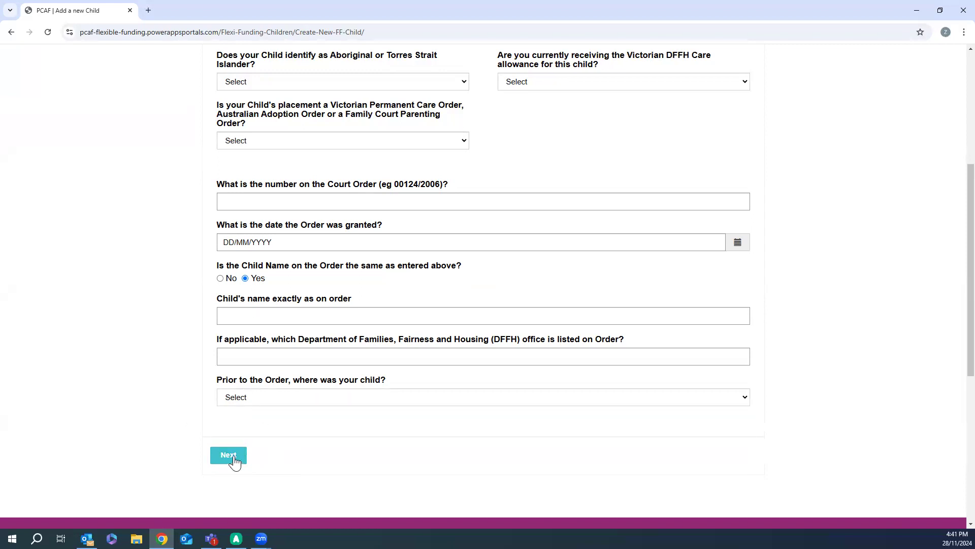
Try submitting the child form, review the missing-name errors, and return to the Flexi Funding Children list.
left_click(229, 455)
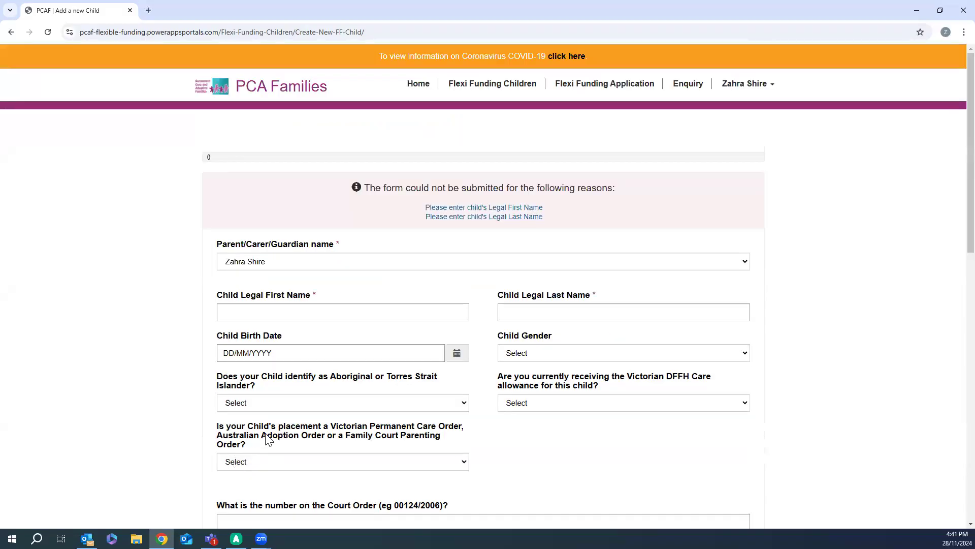
scroll(354, 398, "down", 4)
scroll(354, 397, "up", 3)
scroll(358, 401, "up", 1)
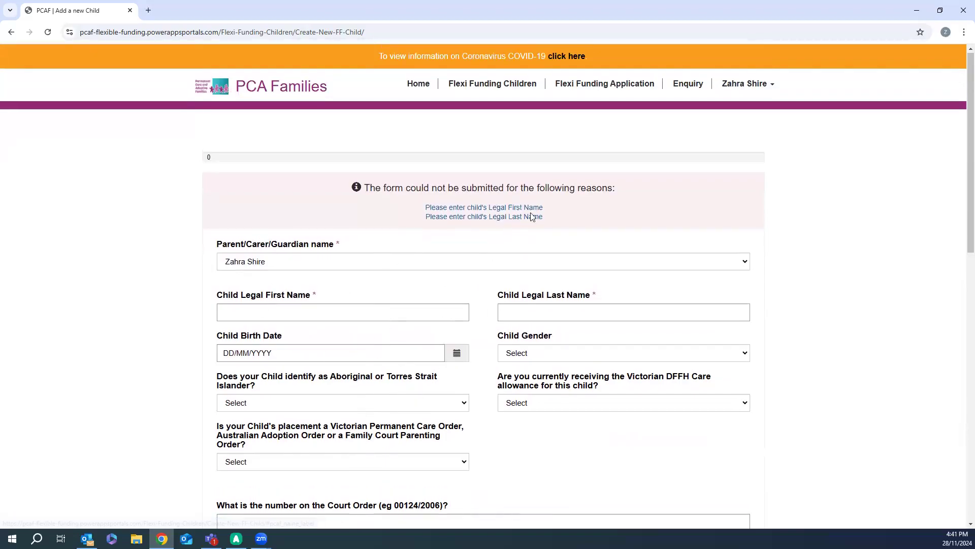
left_click(497, 87)
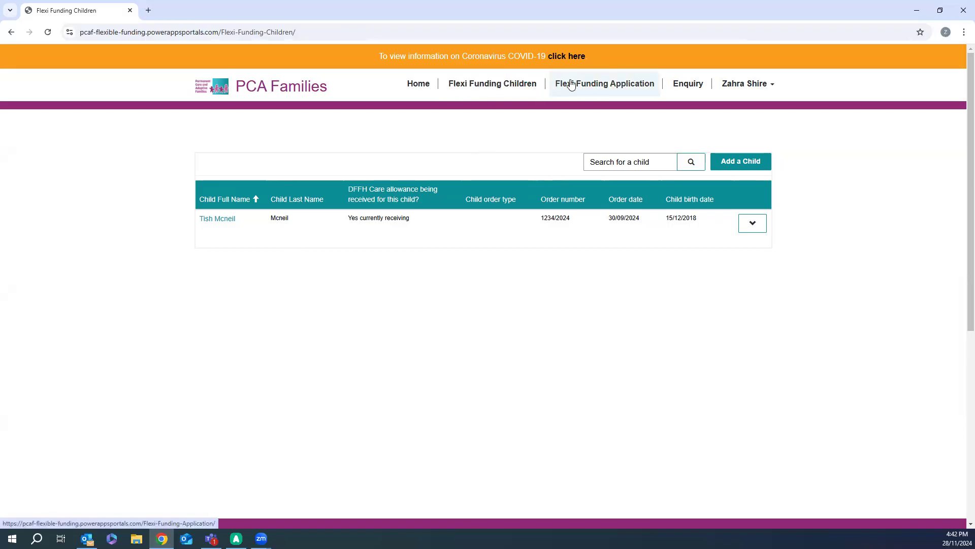
Start a New Application from the Flexi Funding Application list.
left_click(602, 89)
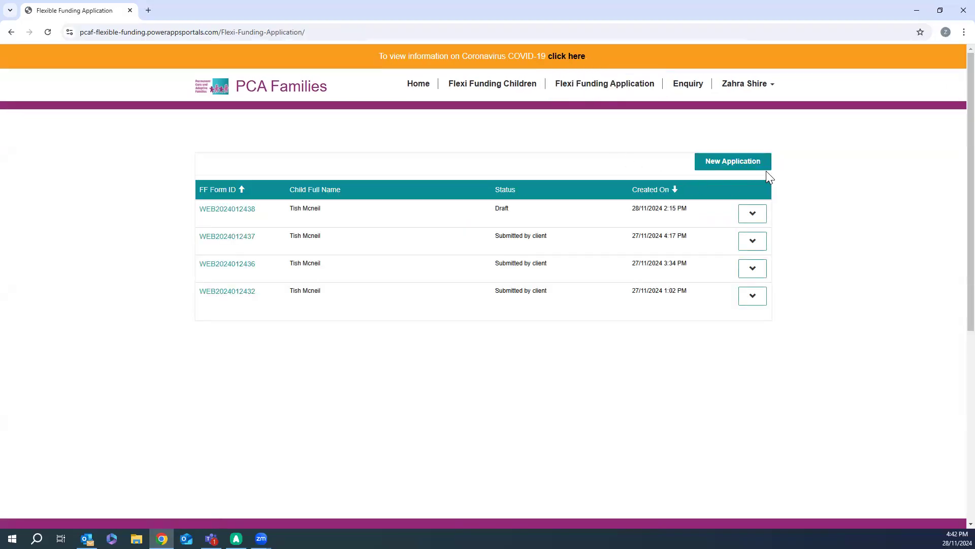
left_click(737, 168)
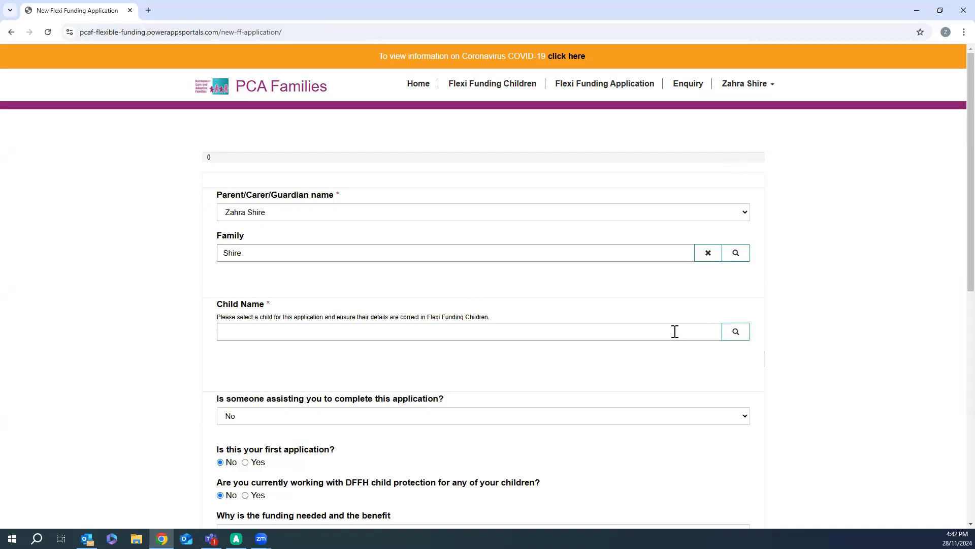
Pick the only child record in the Child Name lookup, then review her court order and care-allowance details.
left_click(736, 332)
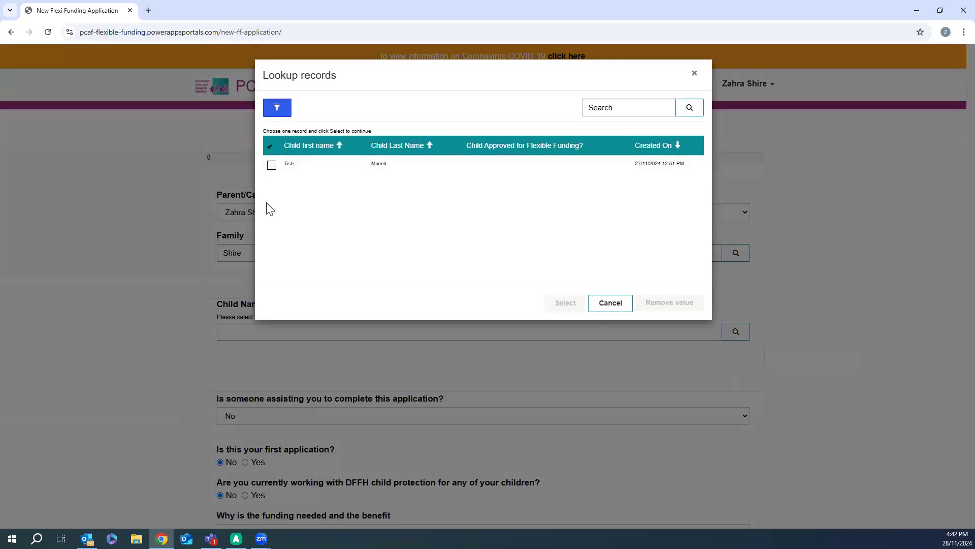
left_click(271, 166)
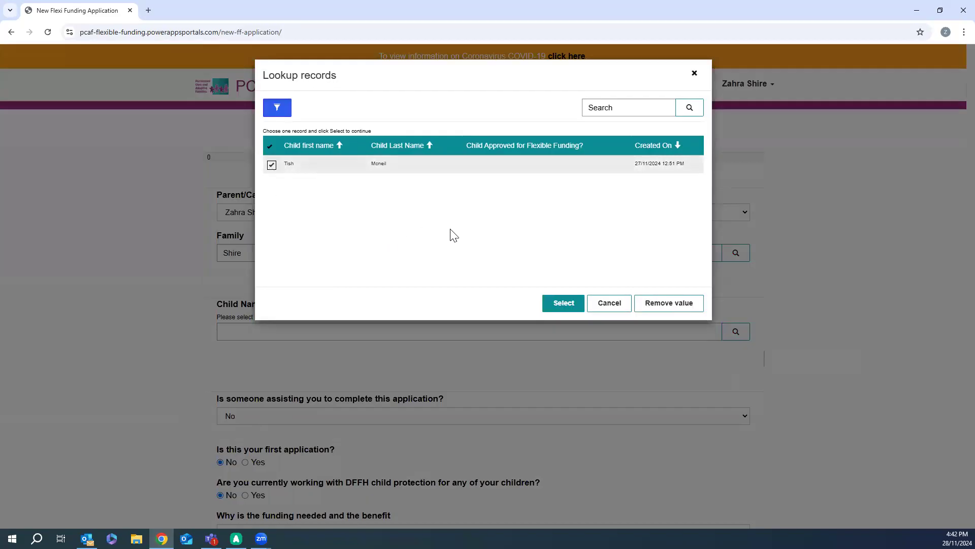
left_click(272, 169)
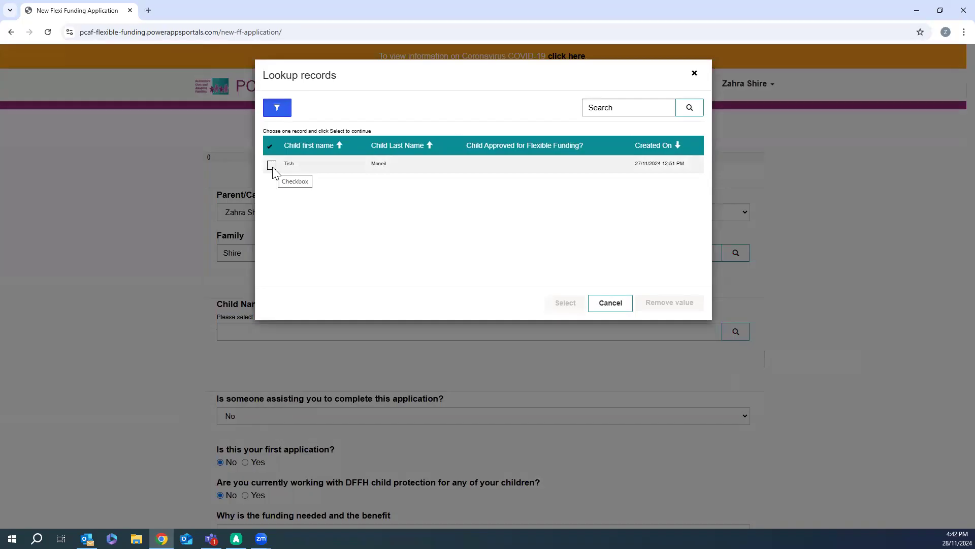
left_click(272, 166)
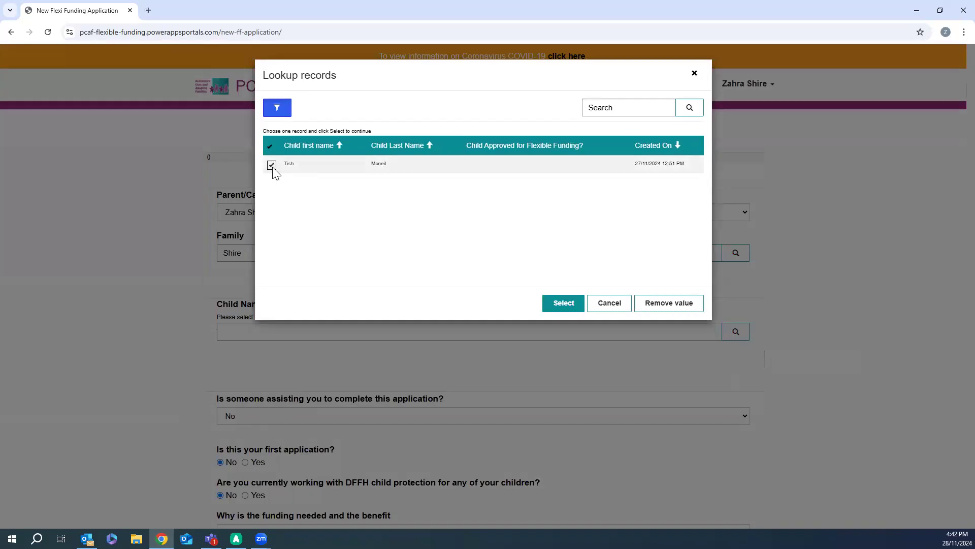
left_click(564, 303)
scroll(549, 325, "down", 3)
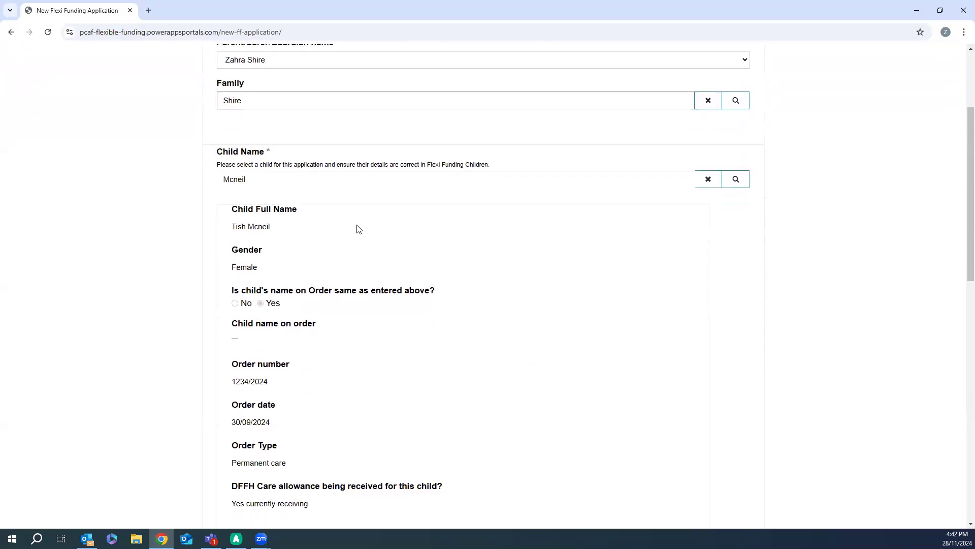
scroll(358, 228, "down", 1)
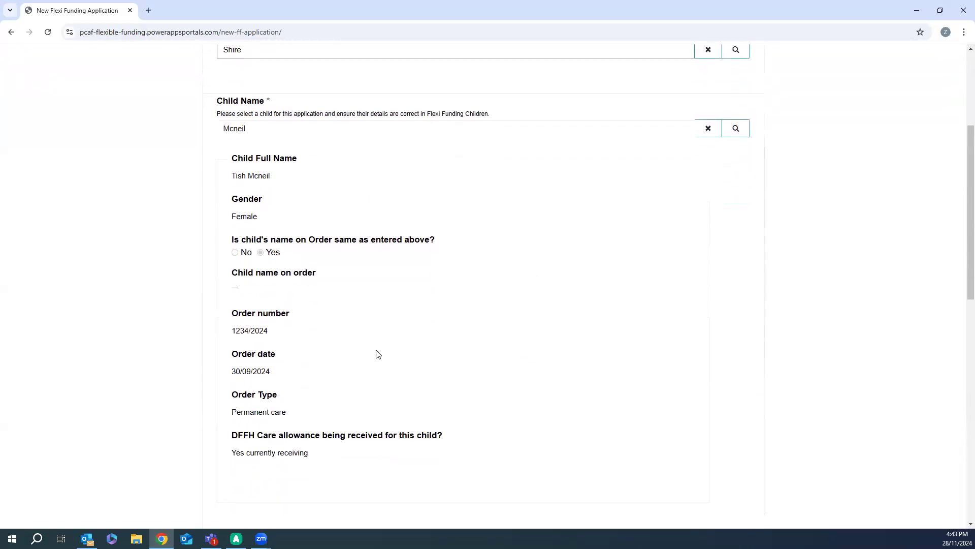
scroll(378, 354, "down", 1)
scroll(378, 354, "down", 4)
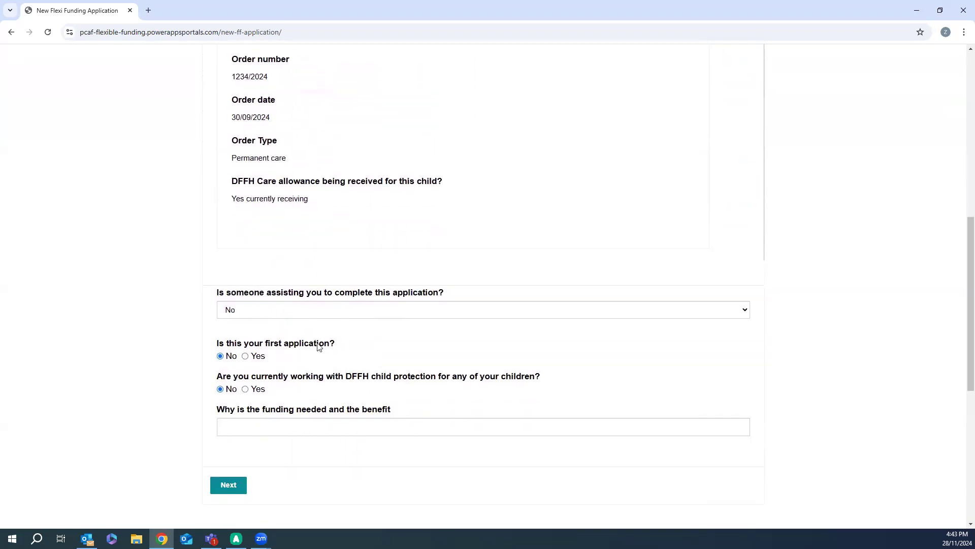
left_click(411, 314)
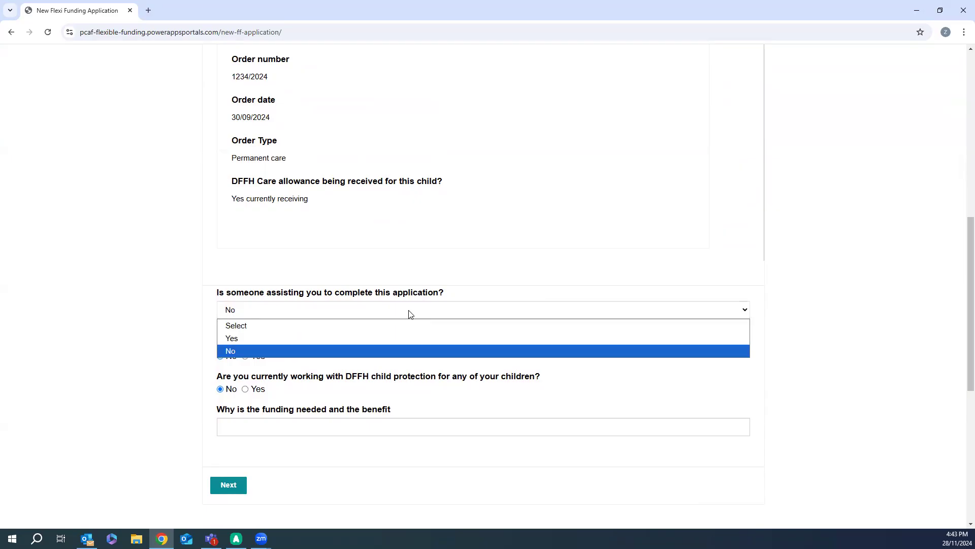
left_click(293, 344)
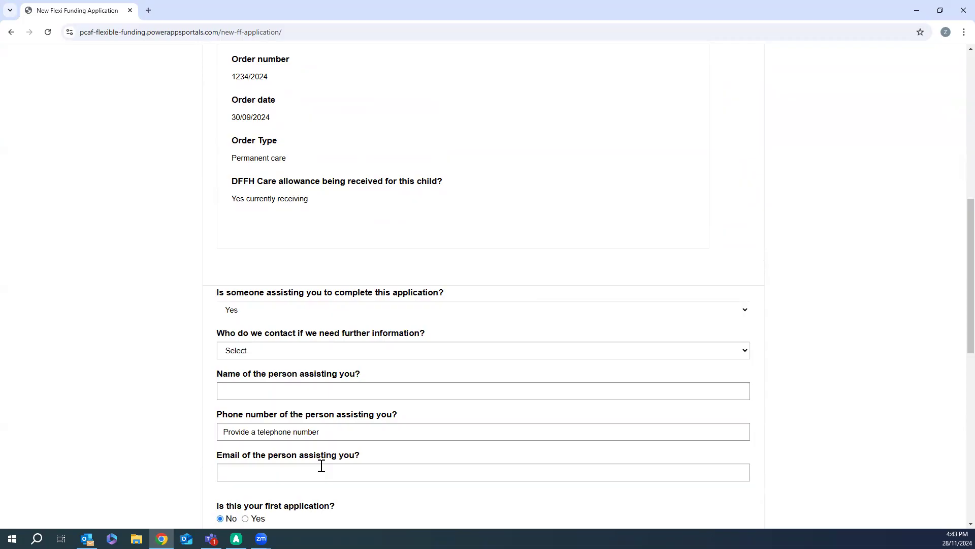
left_click(369, 315)
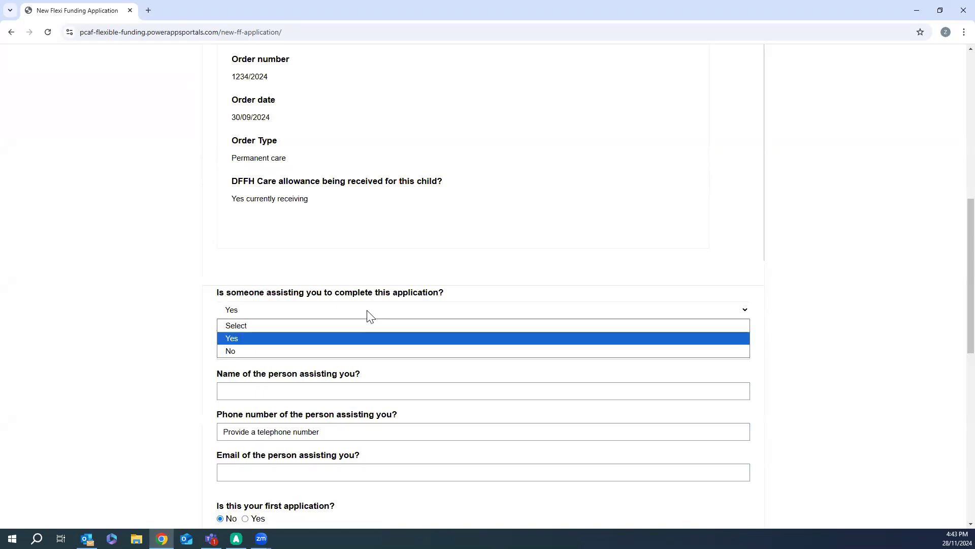
left_click(309, 349)
scroll(244, 307, "down", 1)
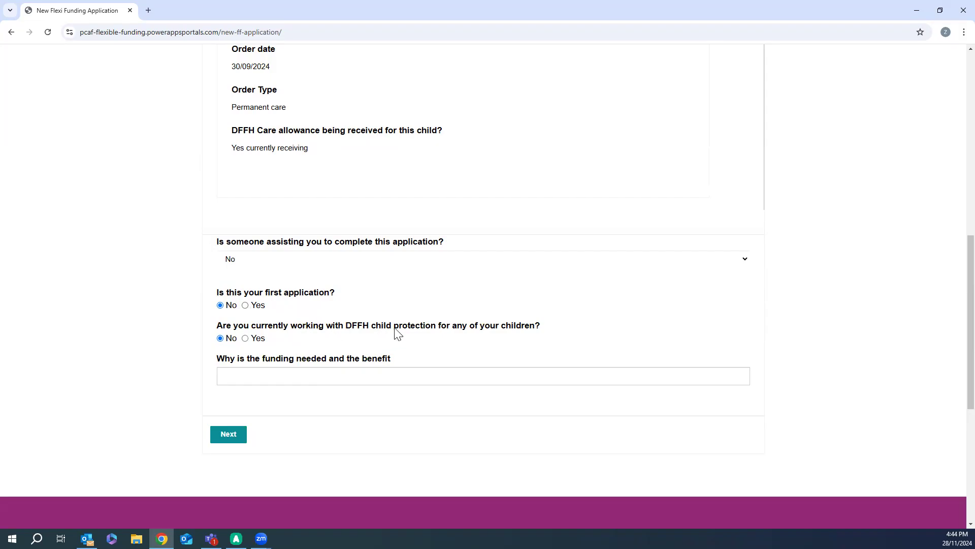
Leave the DFFH child protection answer at No and advance to the 33% invoice step.
left_click(267, 343)
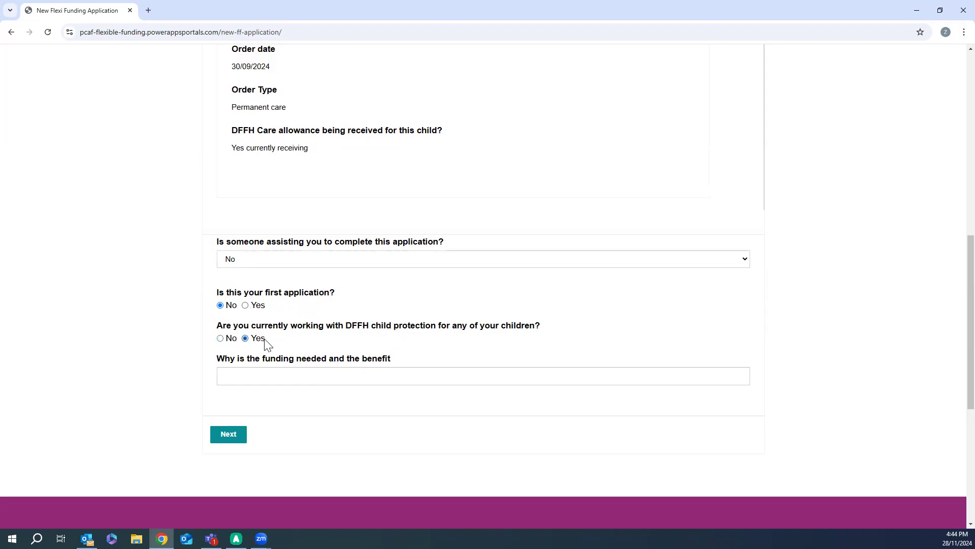
left_click(222, 338)
left_click(237, 439)
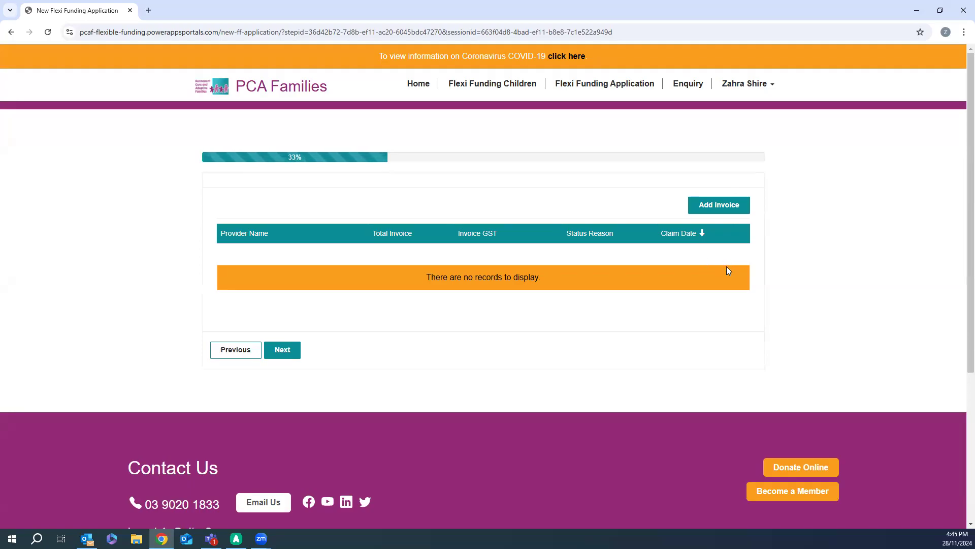
Add an invoice with provider name 'PSW Uniform Shop' and contact consent left at No.
left_click(721, 205)
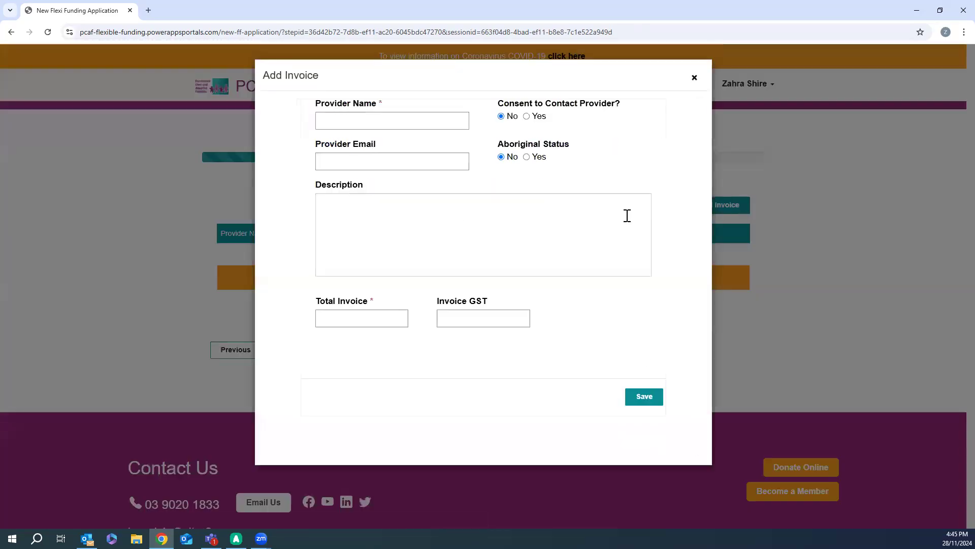
left_click(450, 124)
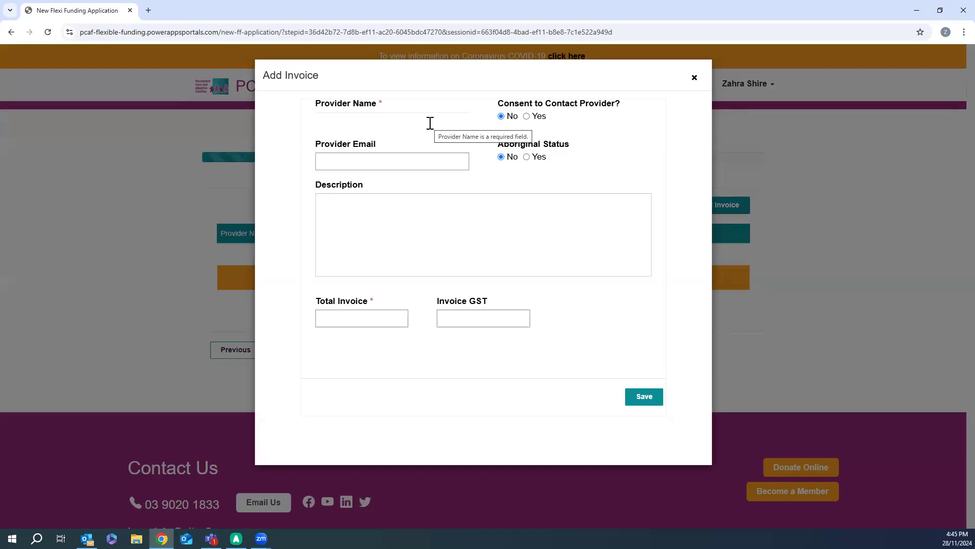
left_click(429, 123)
type("PSW ")
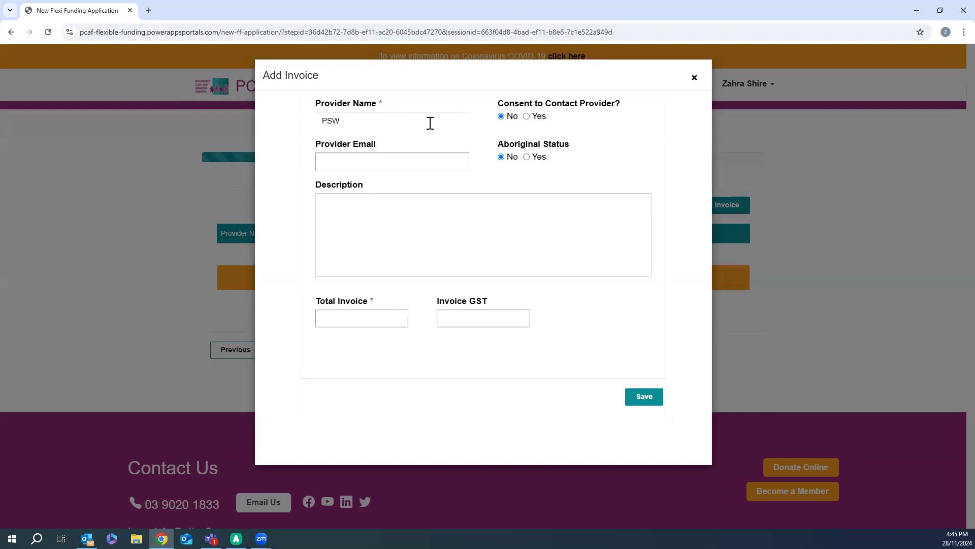
type("Uniform Shop")
left_click(528, 119)
left_click(502, 117)
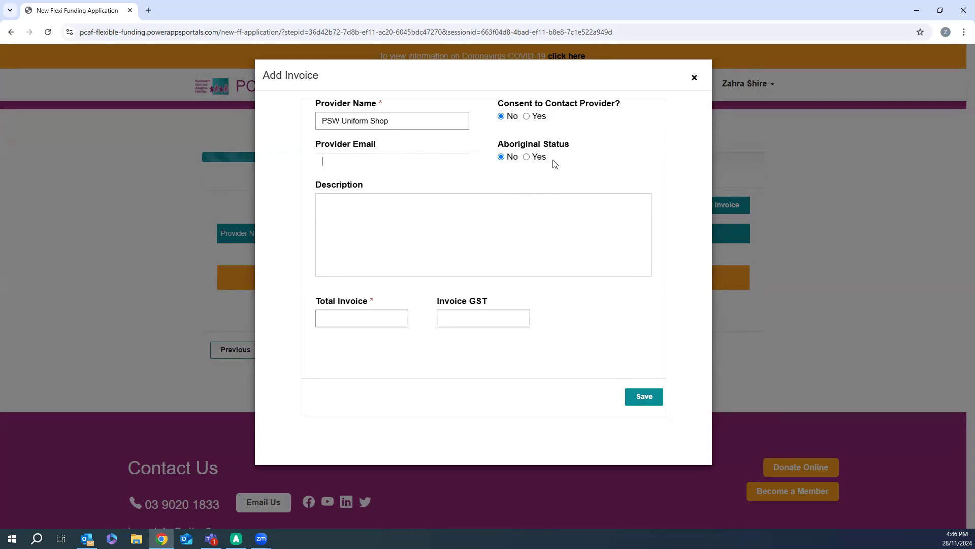
Enter 200 as the invoice's Total Invoice and save the new invoice.
left_click(359, 221)
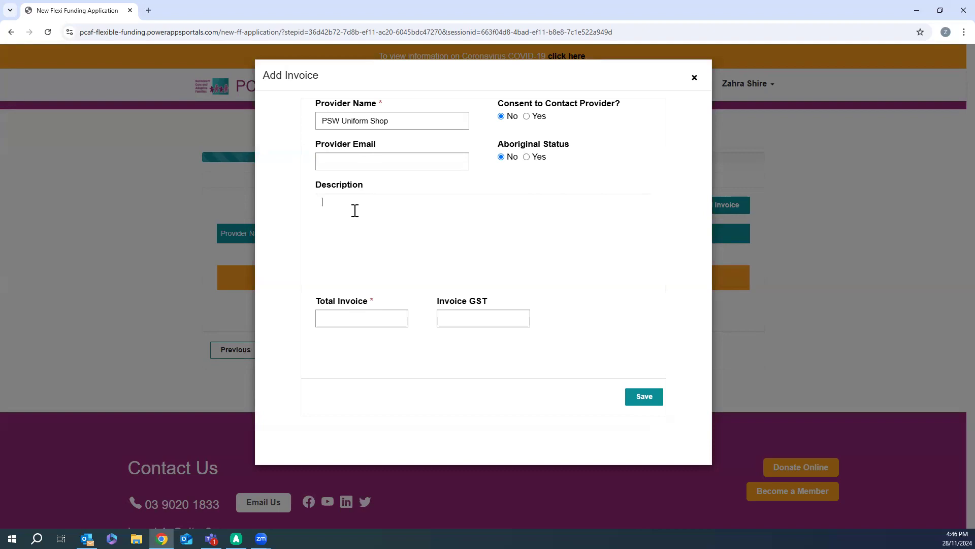
left_click(330, 317)
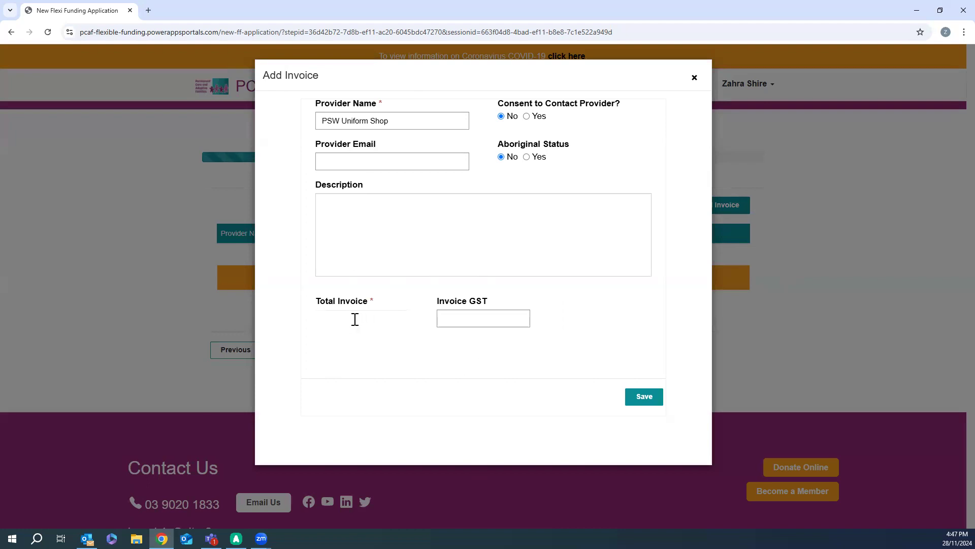
type("200")
left_click(467, 315)
left_click(641, 393)
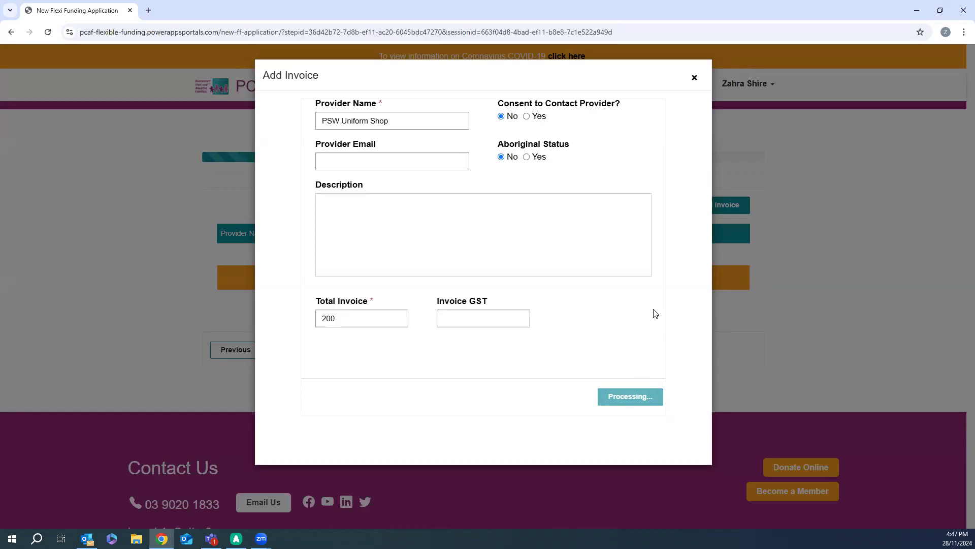
Submit the $200 PSW Uniform Shop invoice and advance the application to the 66% step.
scroll(655, 314, "down", 5)
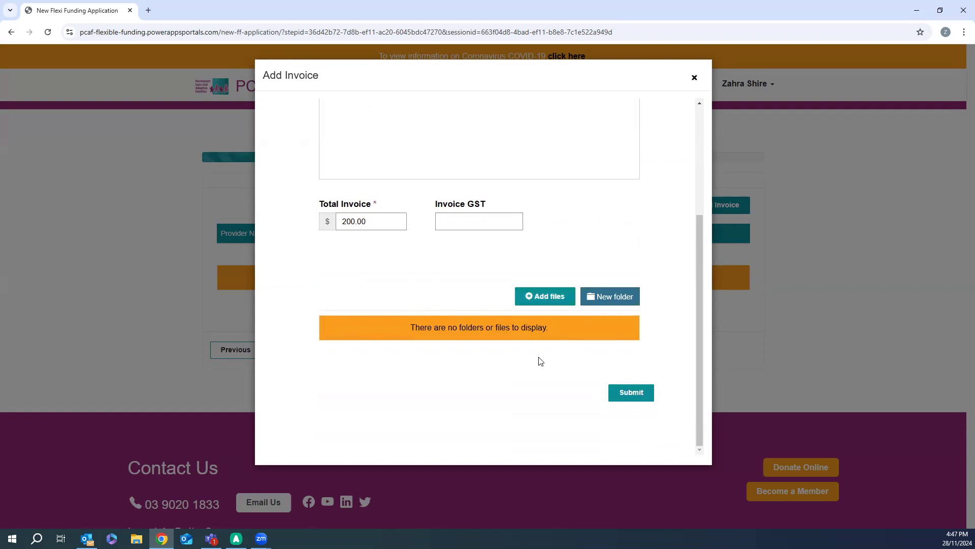
left_click(632, 393)
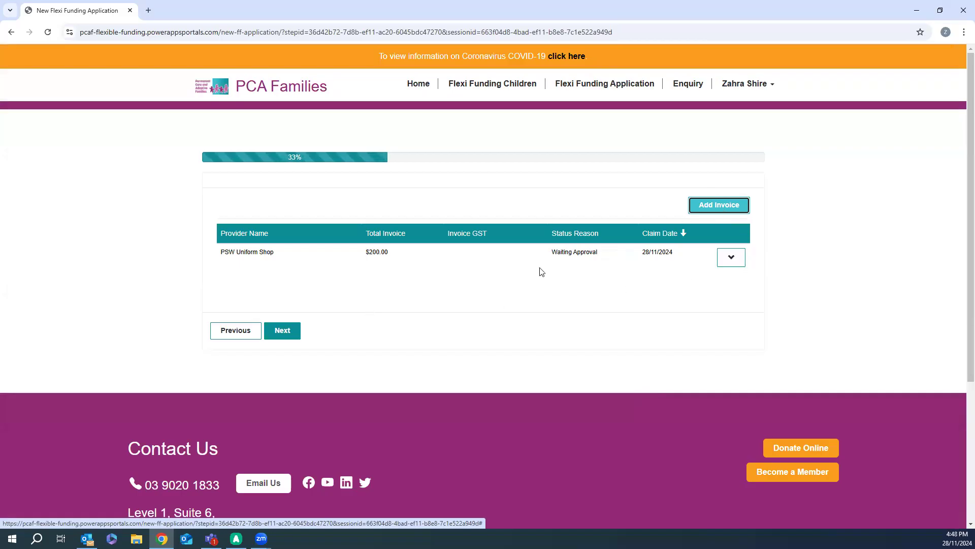
left_click(286, 333)
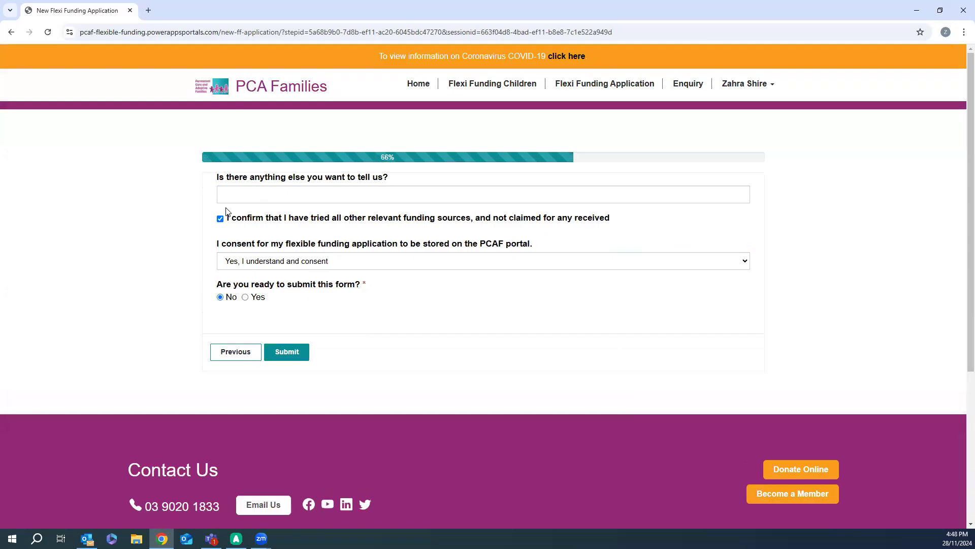
Answer Yes to 'Are you ready to submit this form?' on the final step.
left_click(363, 196)
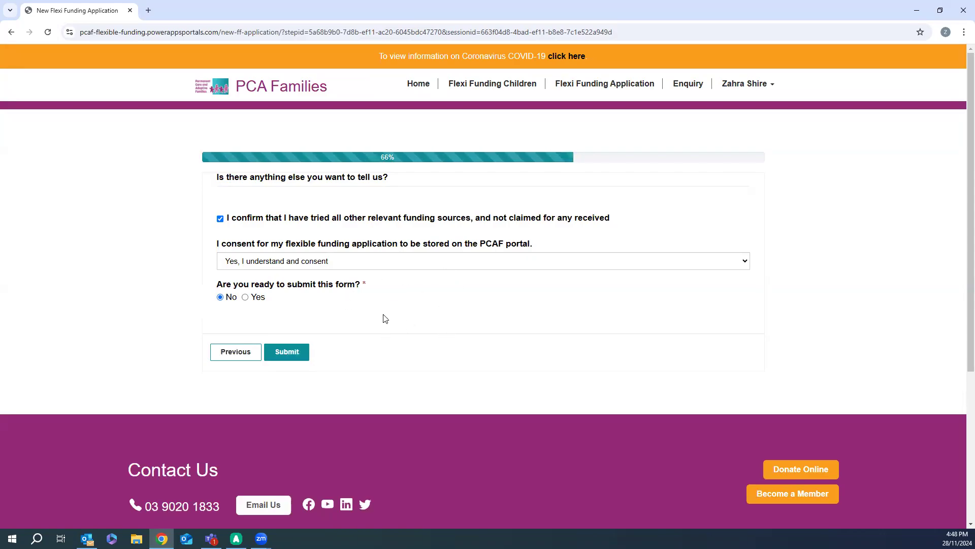
left_click(251, 298)
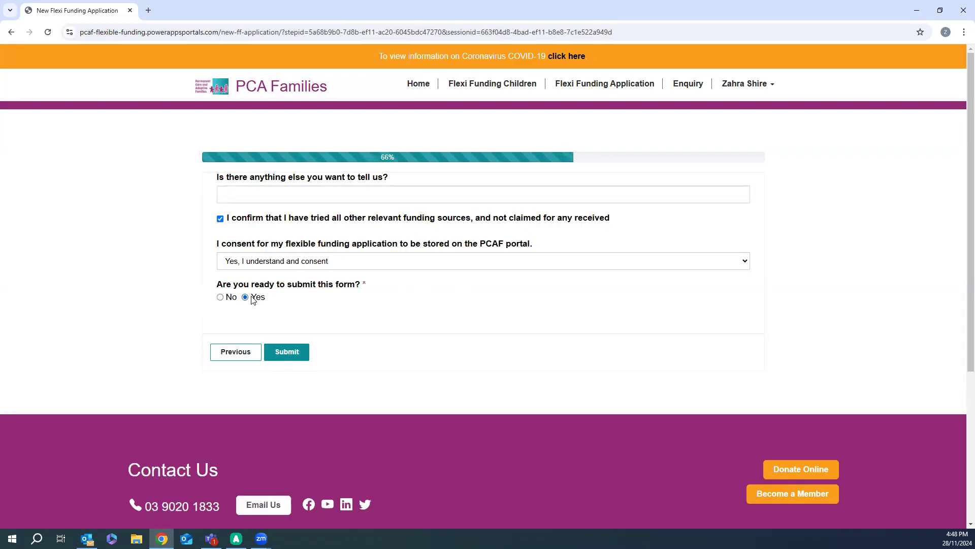